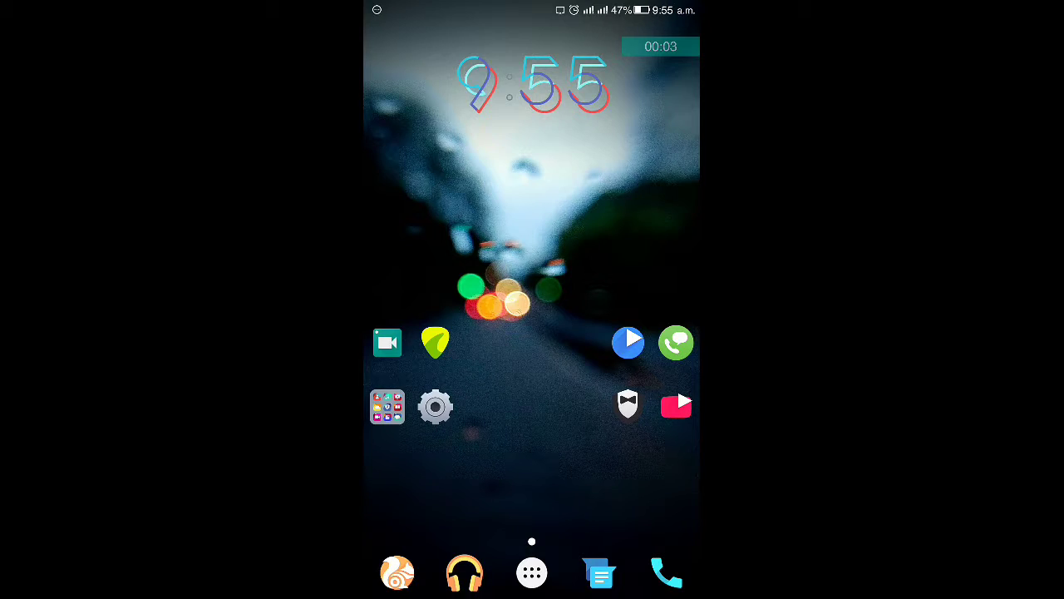
# - Open Xposed Installer's Modules list, then return to it from home via the arc launcher
pyautogui.click(532, 572)
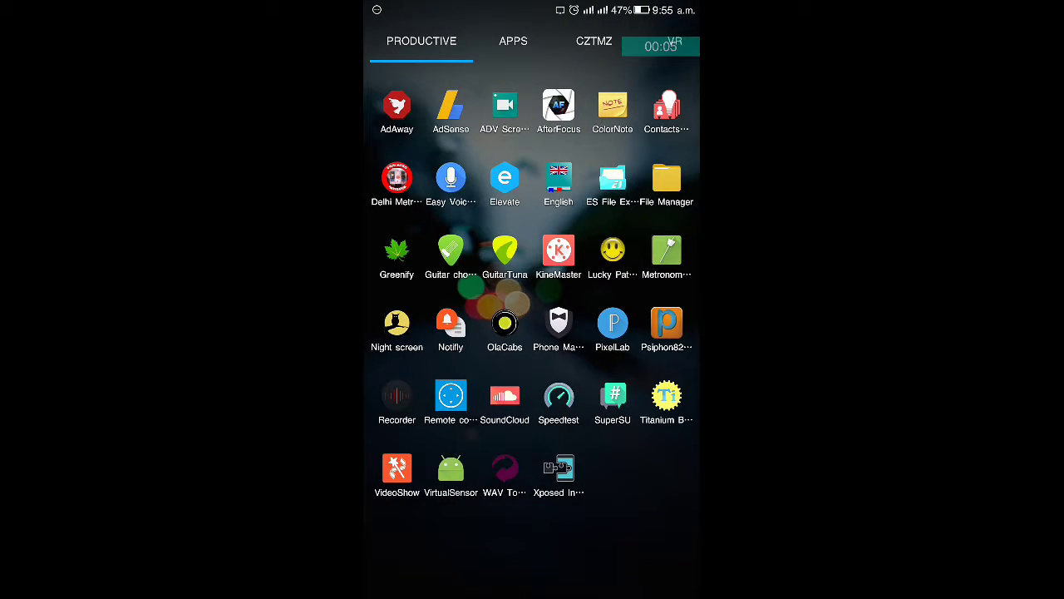
pyautogui.click(558, 469)
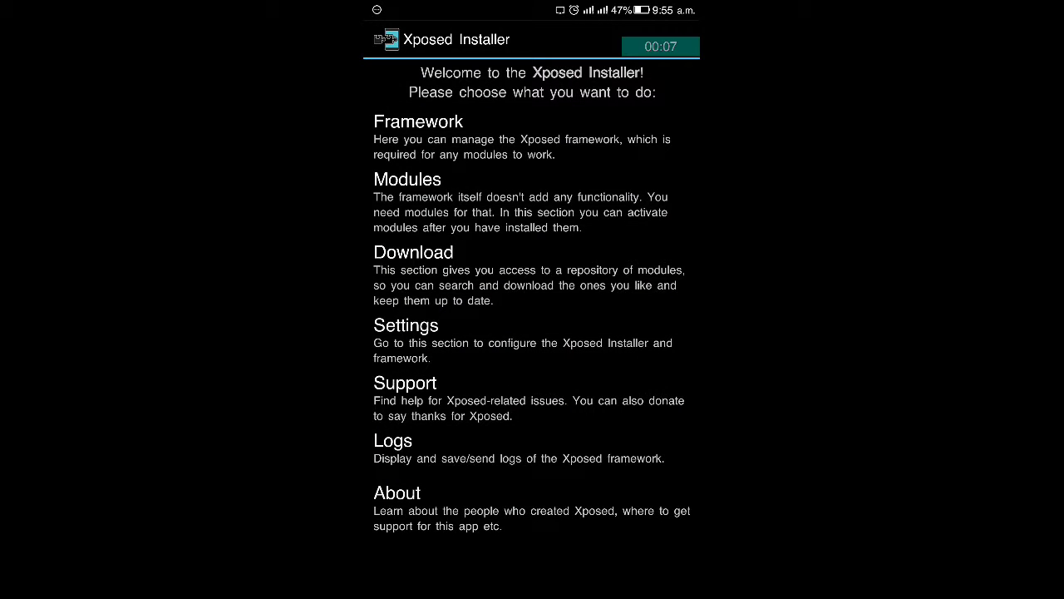
pyautogui.click(408, 199)
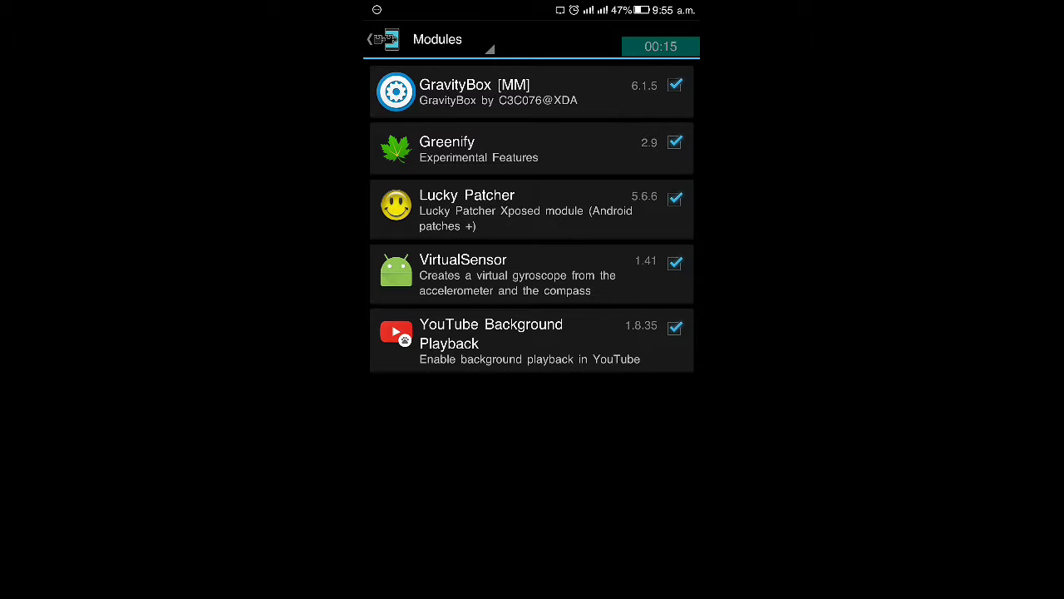
pyautogui.press('Home')
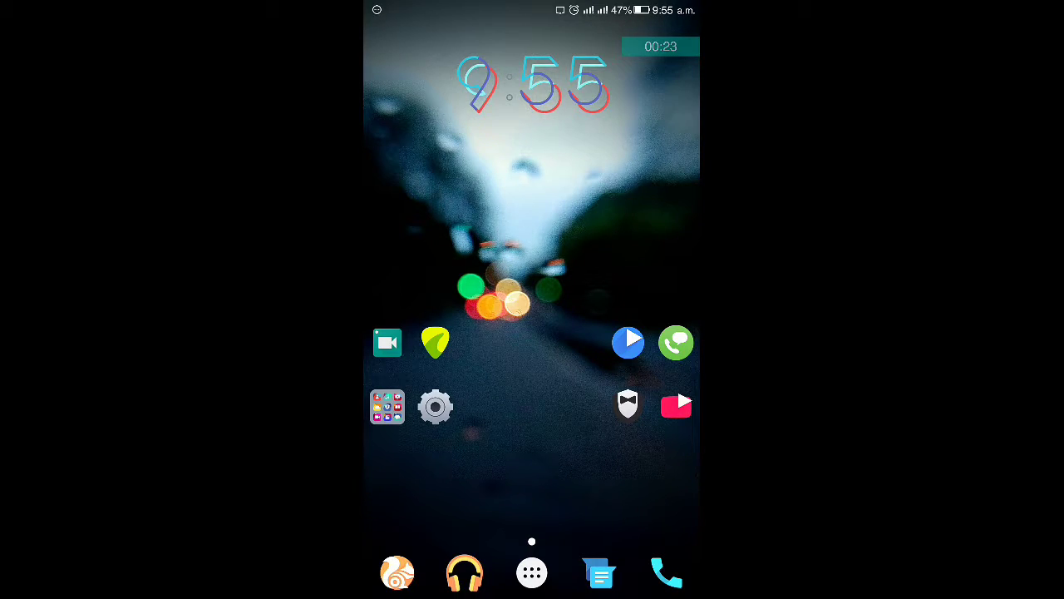
pyautogui.moveTo(697, 316); pyautogui.dragTo(605, 191)
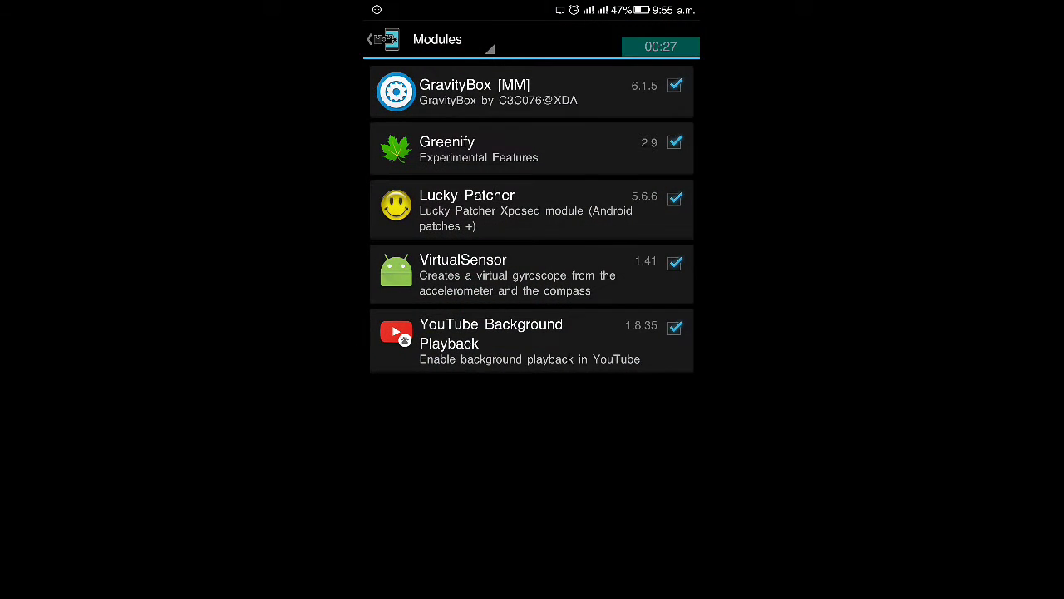
# - Browse GravityBox's tweak categories and pie controls, then return to the Modules list
pyautogui.click(474, 92)
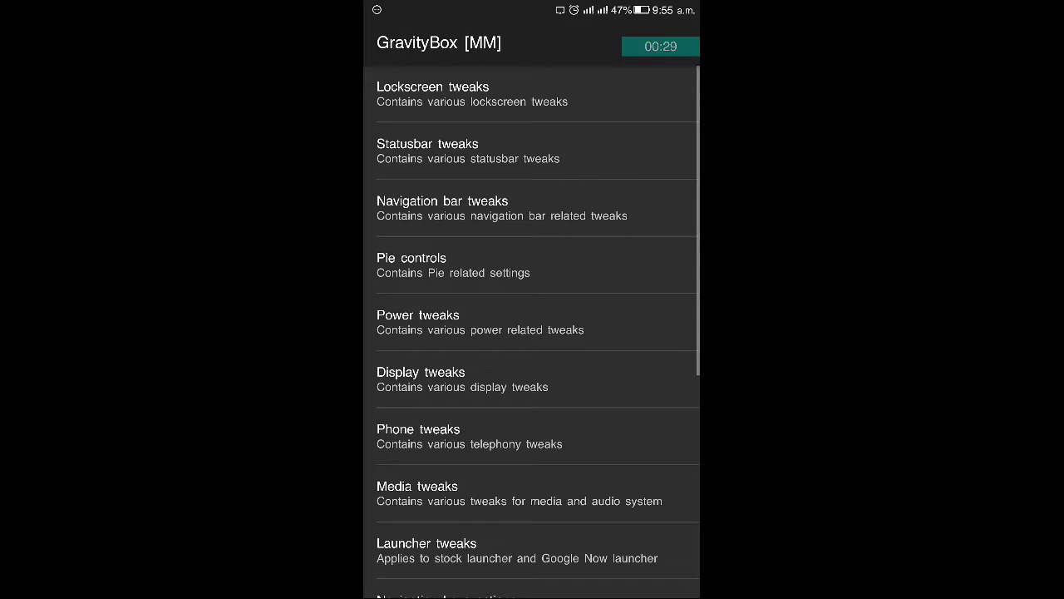
pyautogui.scroll(-5, 532, 332)
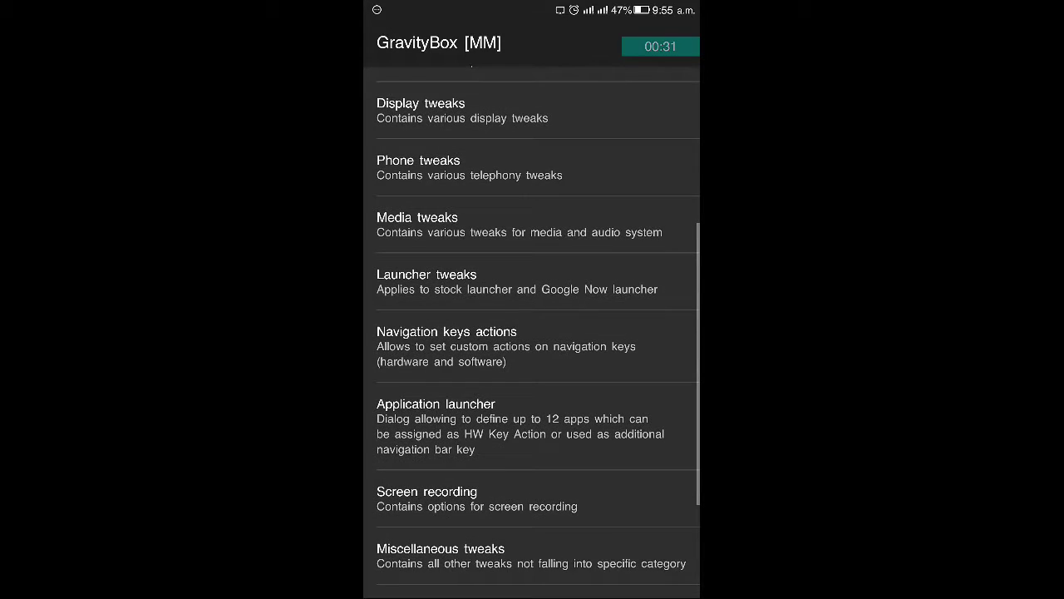
pyautogui.scroll(-3, 532, 333)
pyautogui.scroll(8, 532, 332)
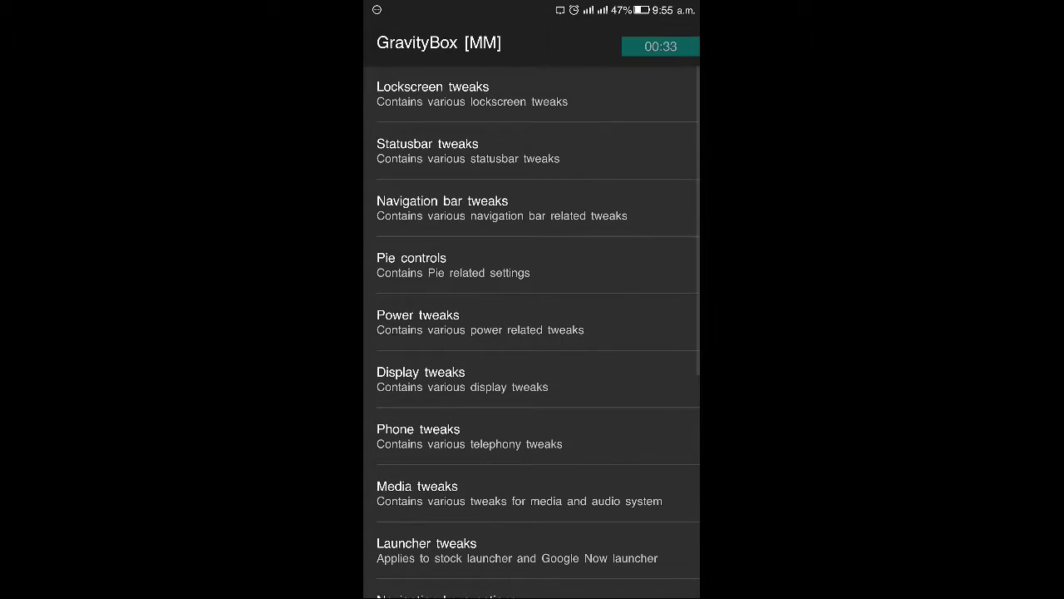
pyautogui.moveTo(698, 283); pyautogui.dragTo(656, 283)
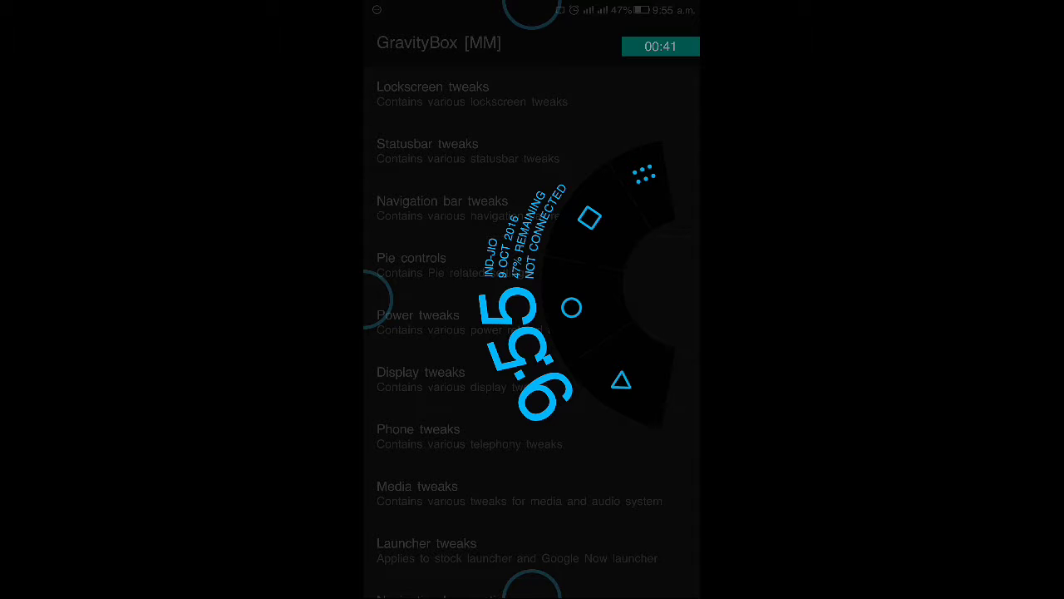
pyautogui.click(589, 218)
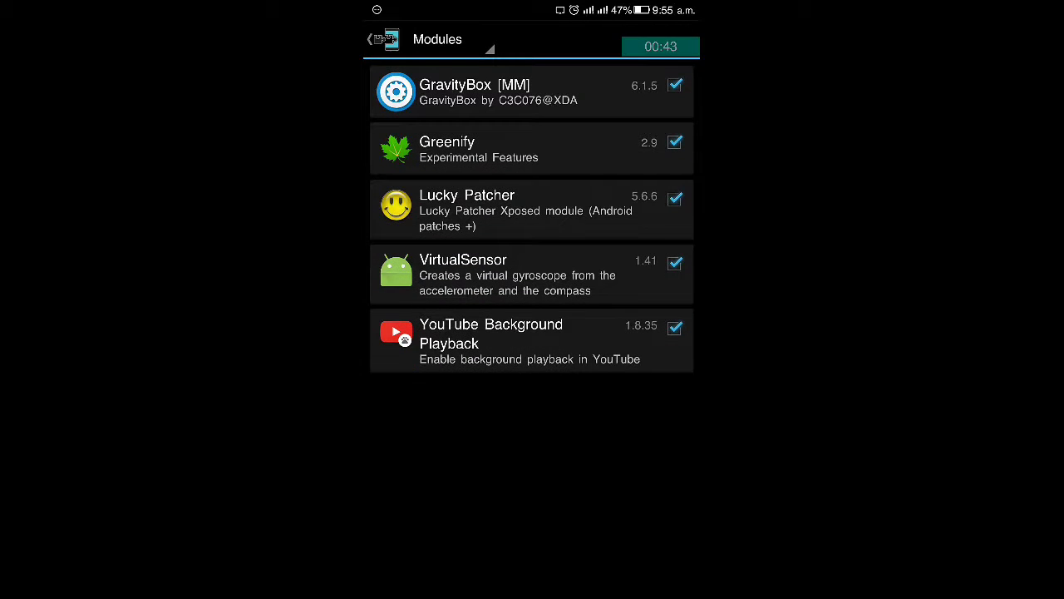
# - Reopen GravityBox, show the pie controls with clock, then use the pie's Home button
pyautogui.click(474, 92)
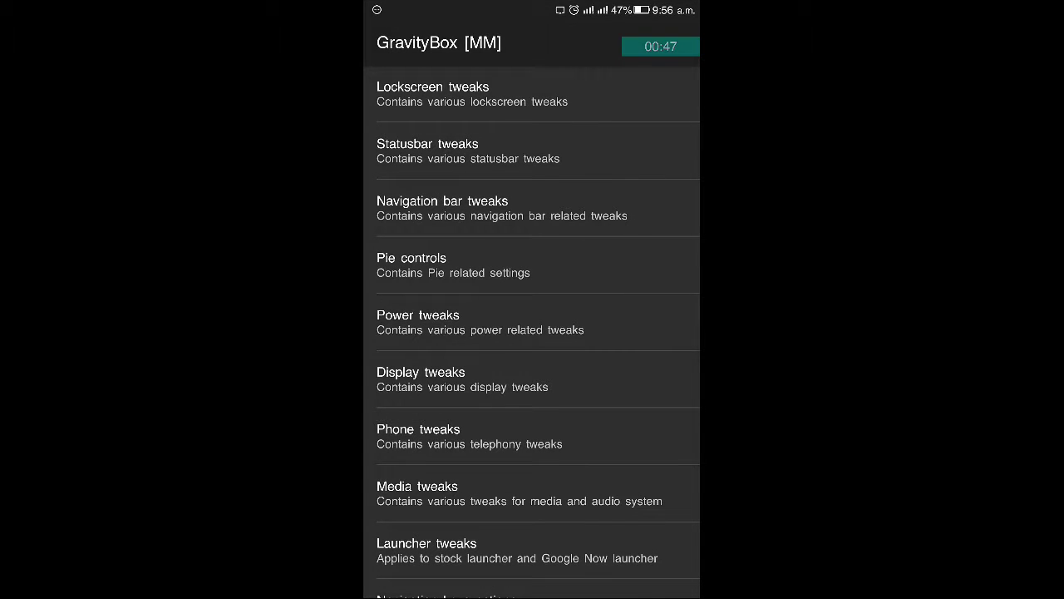
pyautogui.moveTo(698, 275)
pyautogui.mouseDown()
pyautogui.moveTo(641, 274)
pyautogui.moveTo(644, 154)
pyautogui.mouseUp()
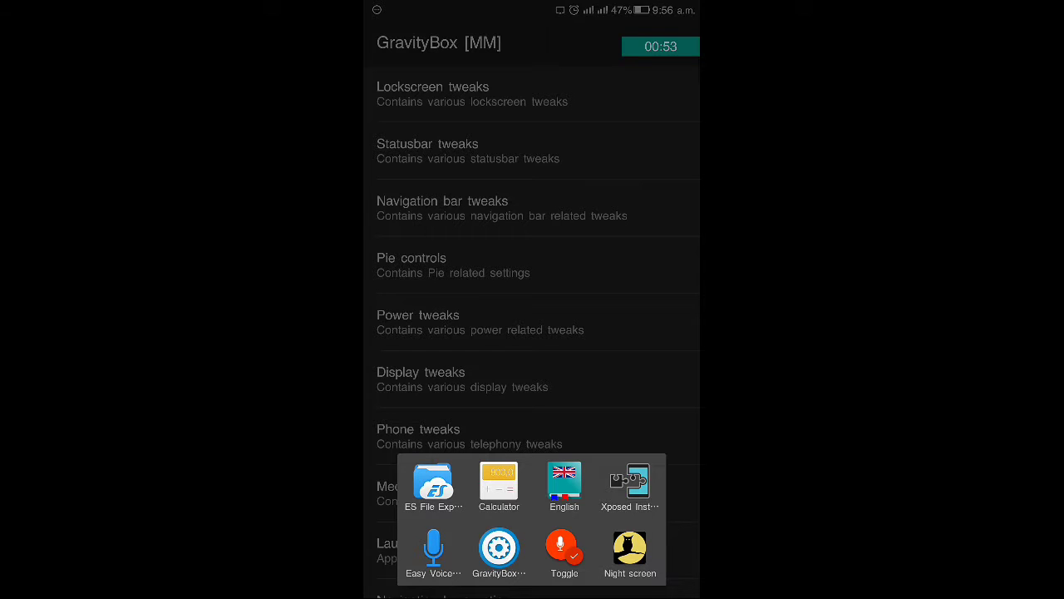
pyautogui.press('Escape')
pyautogui.scroll(-1, 531, 333)
pyautogui.scroll(-5, 531, 332)
pyautogui.moveTo(699, 280); pyautogui.dragTo(648, 280)
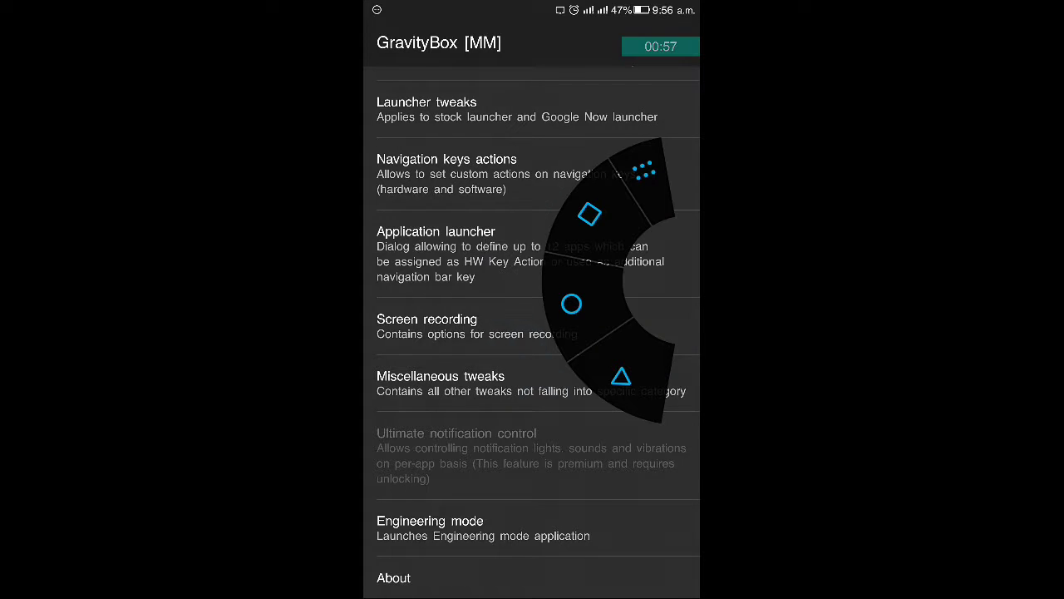
pyautogui.click(571, 304)
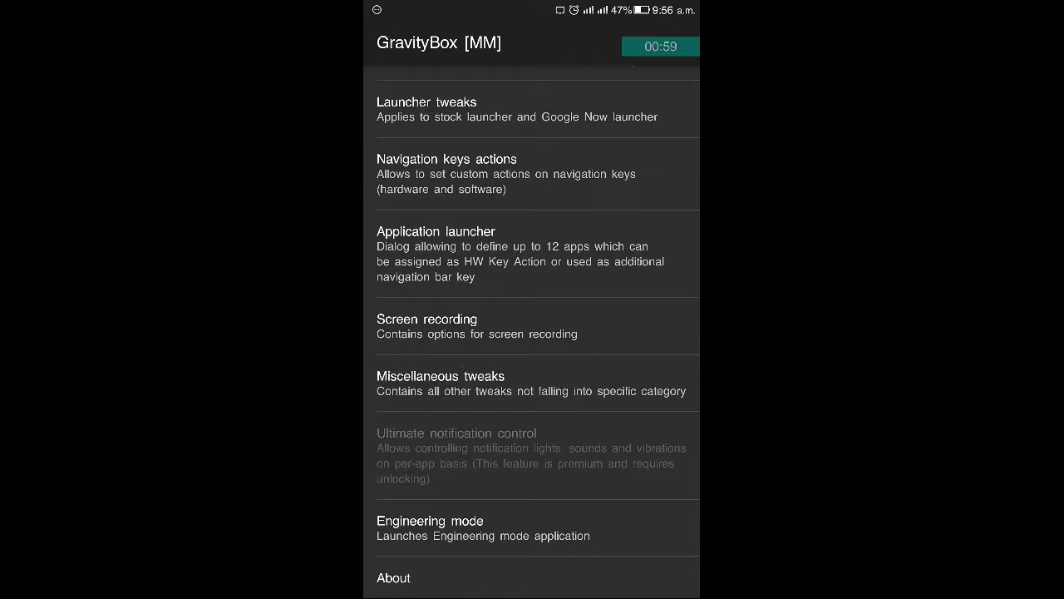
# - Show the home-screen pie, adjust brightness, and bring Xposed Installer back from recent apps
pyautogui.moveTo(699, 249)
pyautogui.mouseDown()
pyautogui.moveTo(649, 250)
pyautogui.moveTo(644, 142)
pyautogui.mouseUp()
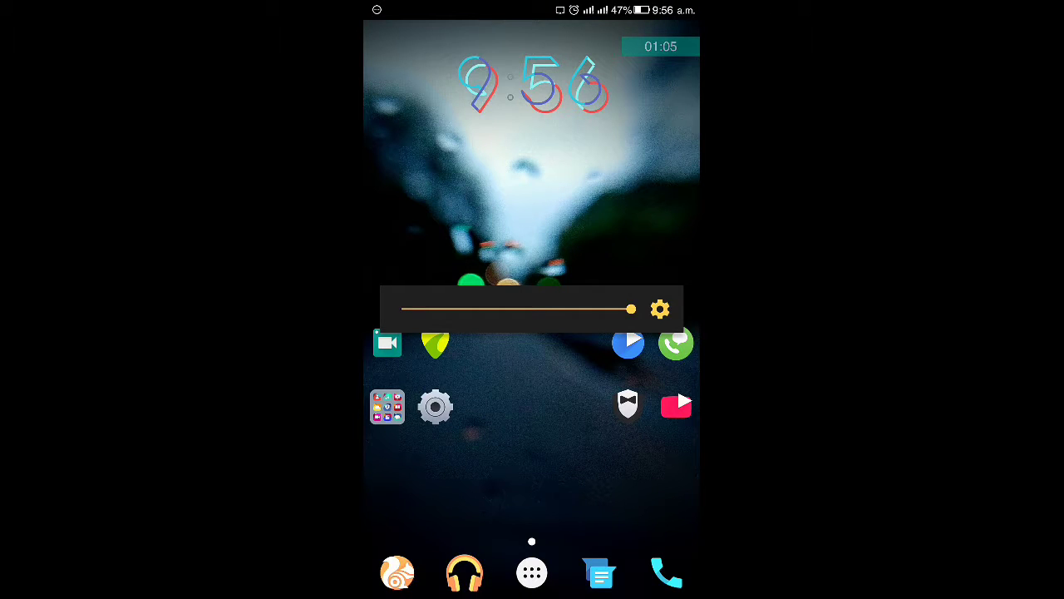
pyautogui.moveTo(631, 309)
pyautogui.mouseDown()
pyautogui.moveTo(454, 309)
pyautogui.moveTo(631, 309)
pyautogui.mouseUp()
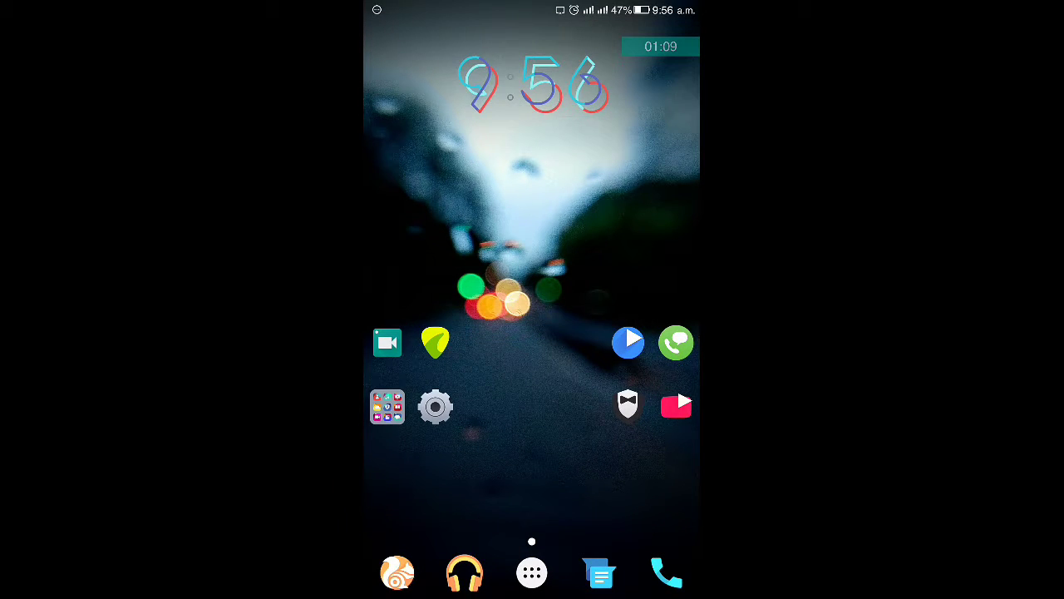
pyautogui.moveTo(532, 590); pyautogui.dragTo(532, 332)
pyautogui.hscroll(2, 594, 438)
# - View Greenify's settings and Aggressive Doze details, then back out to the Xposed Modules list
pyautogui.click(629, 438)
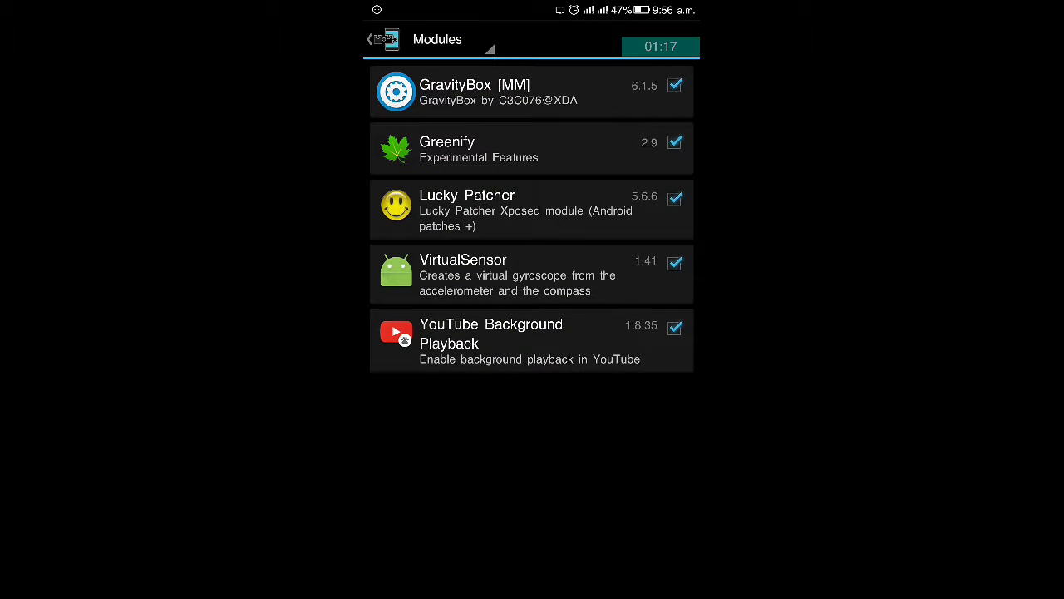
pyautogui.hotkey('alt', 'Tab')
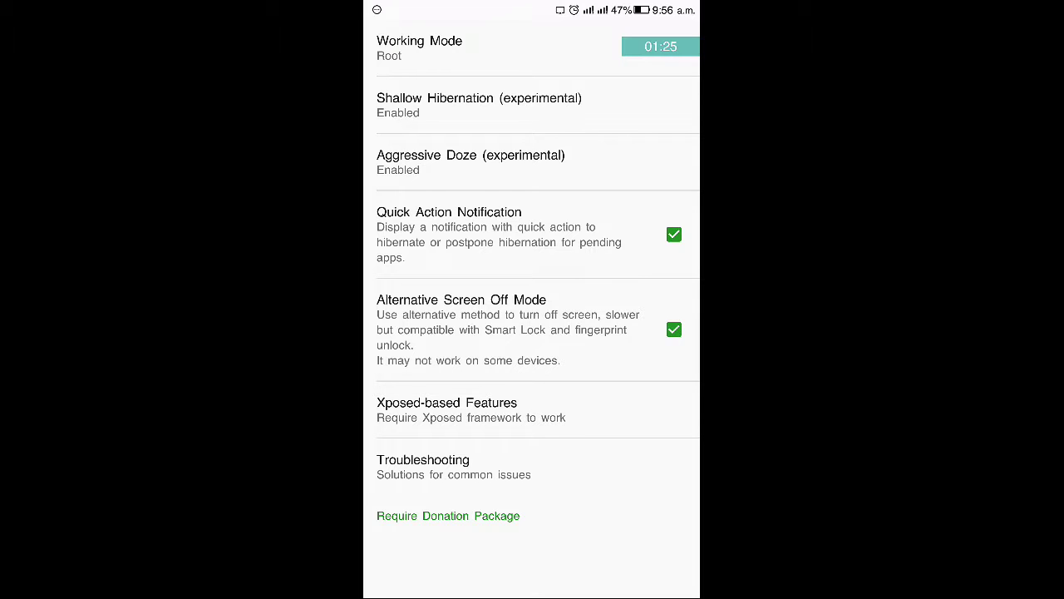
pyautogui.click(552, 159)
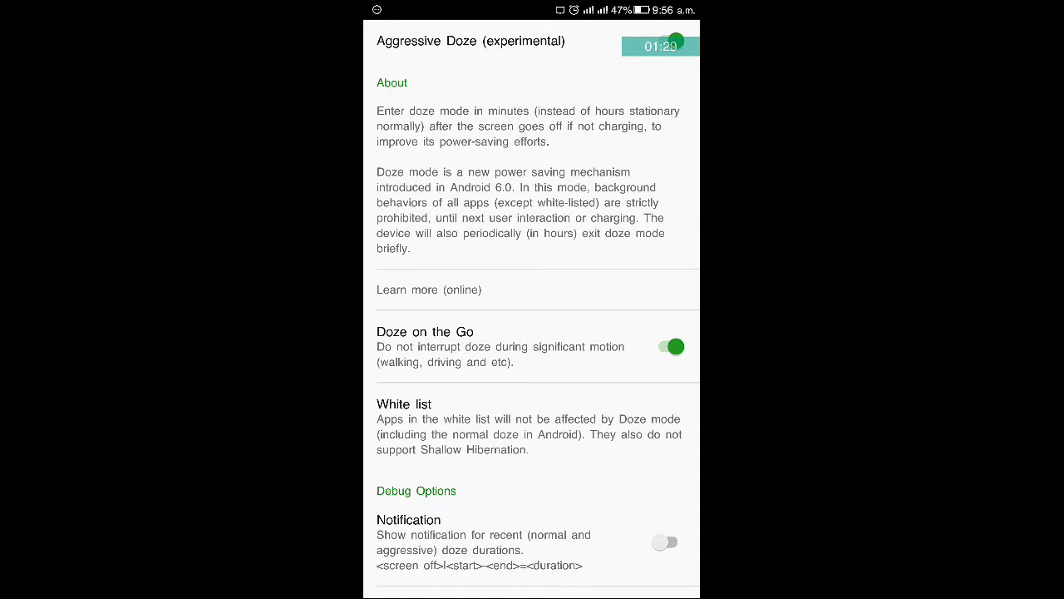
pyautogui.press('Escape')
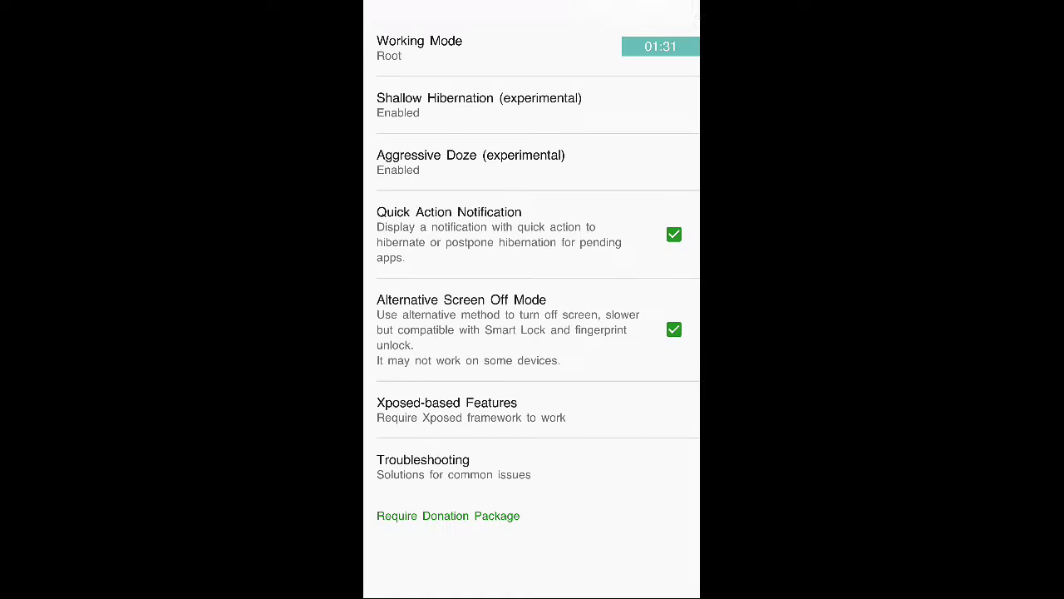
pyautogui.press('Escape')
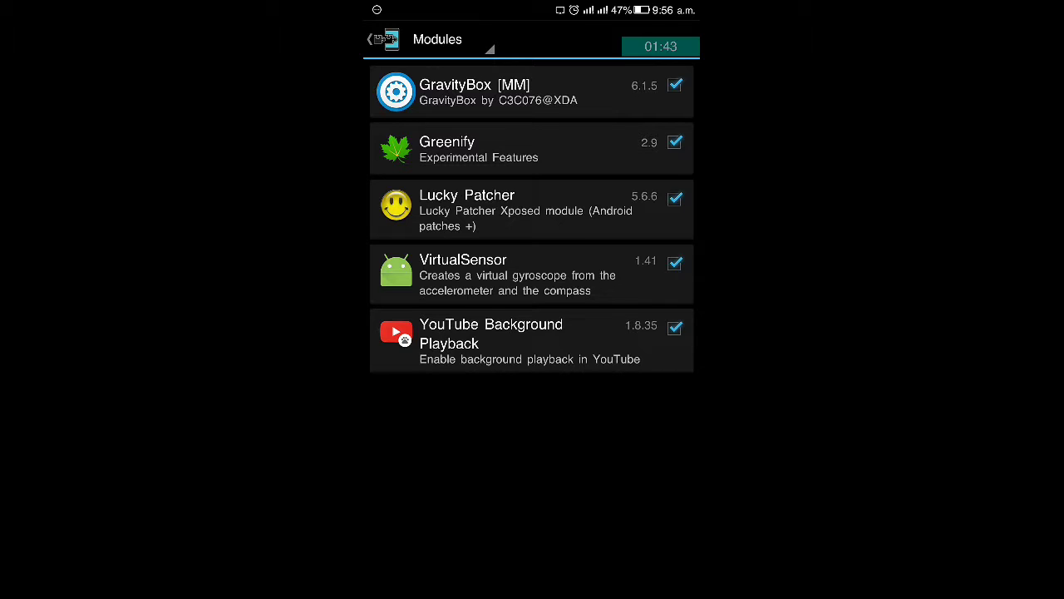
# - Launch Lucky Patcher from its module entry and browse its installed-apps list
pyautogui.click(515, 210)
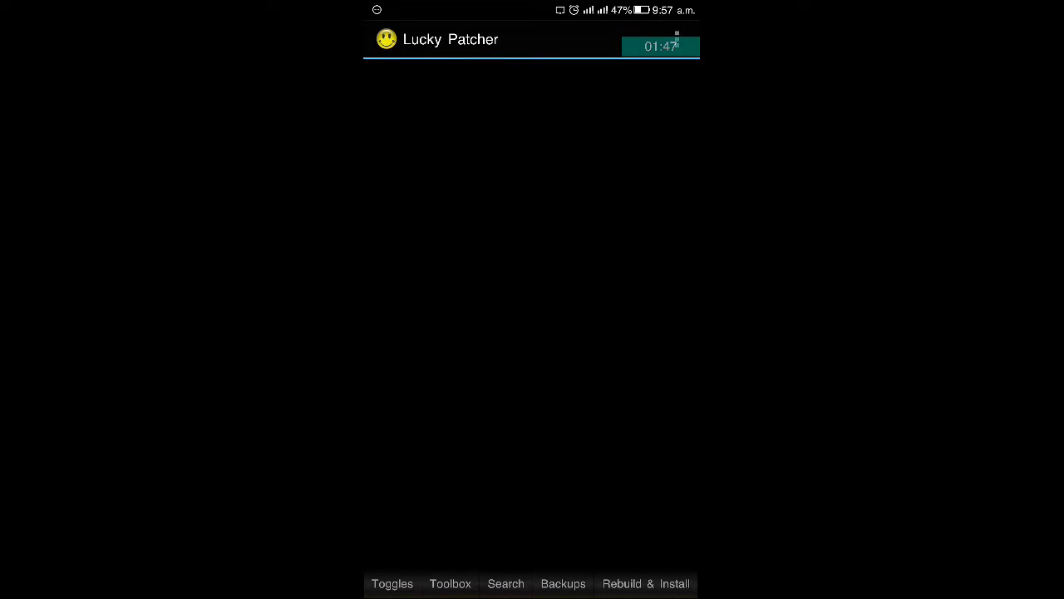
pyautogui.scroll(-10, 531, 314)
pyautogui.scroll(-7, 532, 313)
pyautogui.scroll(1, 531, 314)
pyautogui.scroll(1, 531, 314)
pyautogui.scroll(1, 531, 313)
pyautogui.scroll(2, 532, 314)
pyautogui.scroll(2, 531, 313)
pyautogui.scroll(3, 532, 314)
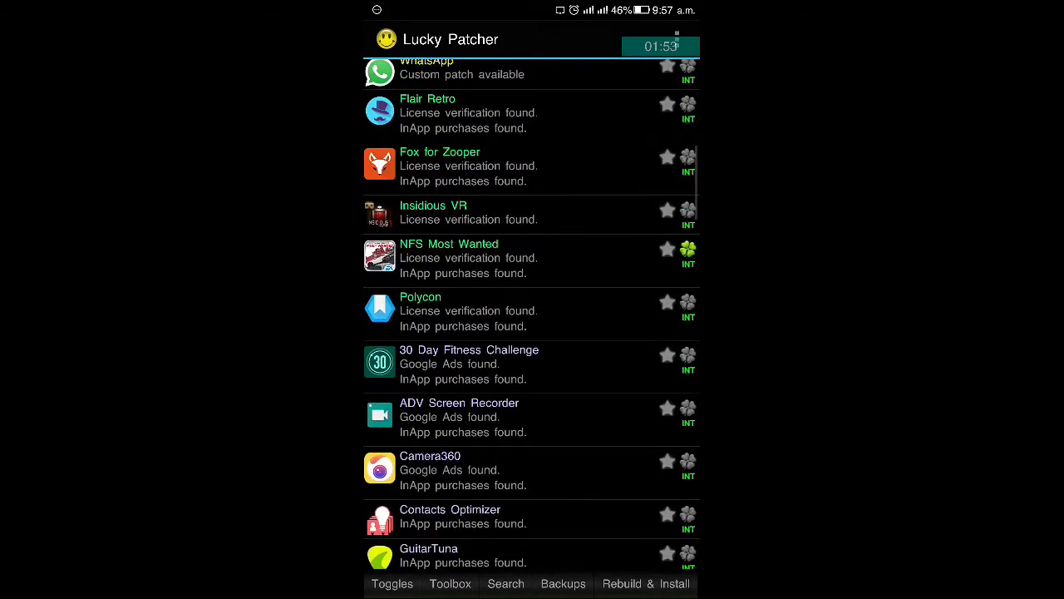
pyautogui.scroll(2, 531, 314)
pyautogui.scroll(1, 531, 313)
pyautogui.scroll(4, 531, 314)
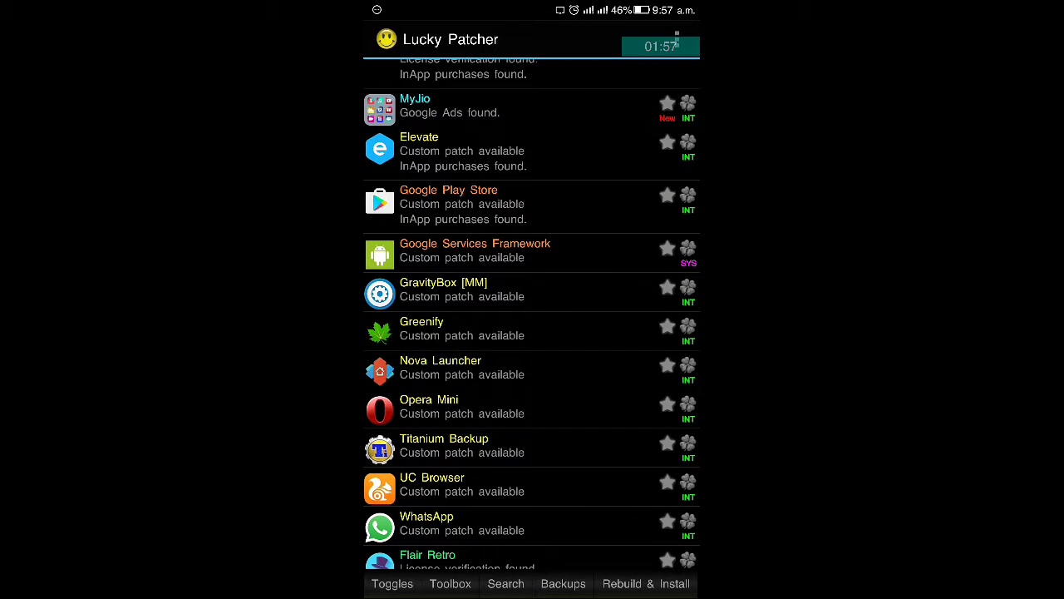
# - Scroll further through Lucky Patcher's patch list, then go home and open recent apps
pyautogui.scroll(-1, 531, 313)
pyautogui.scroll(-2, 532, 314)
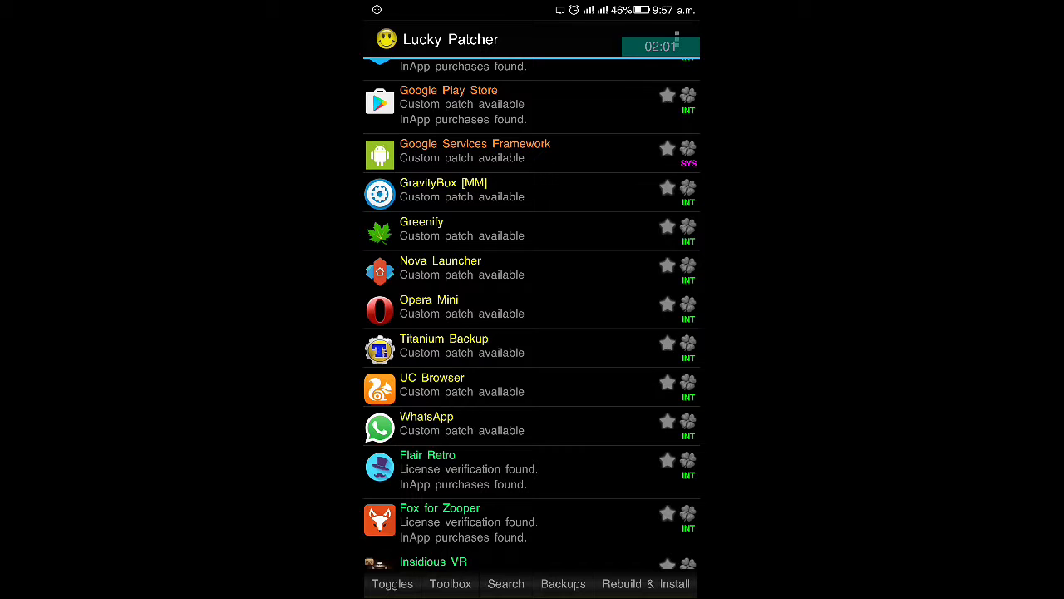
pyautogui.scroll(-1, 531, 313)
pyautogui.scroll(-2, 531, 313)
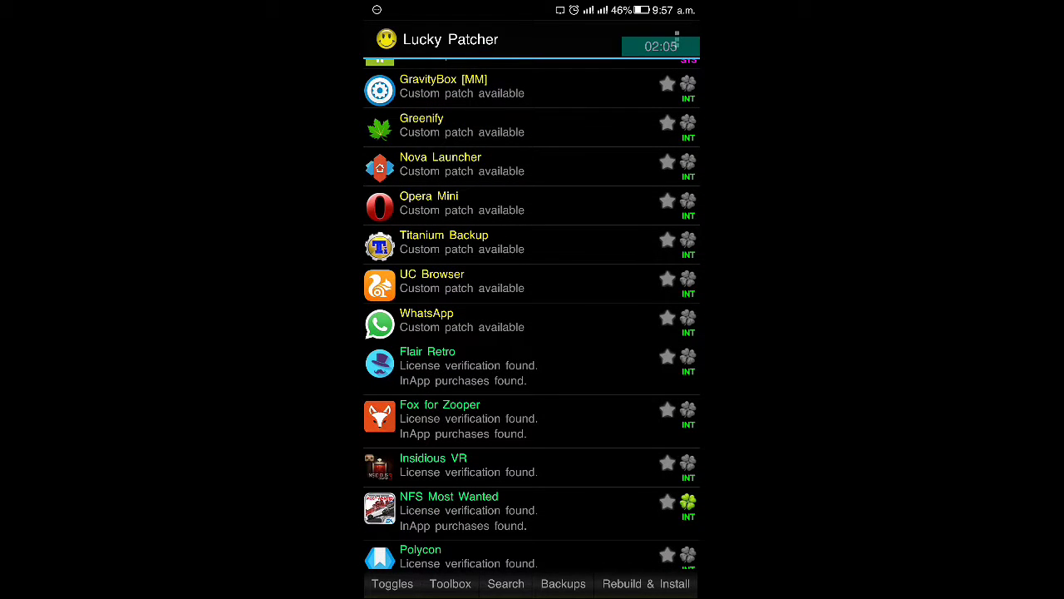
pyautogui.press('Home')
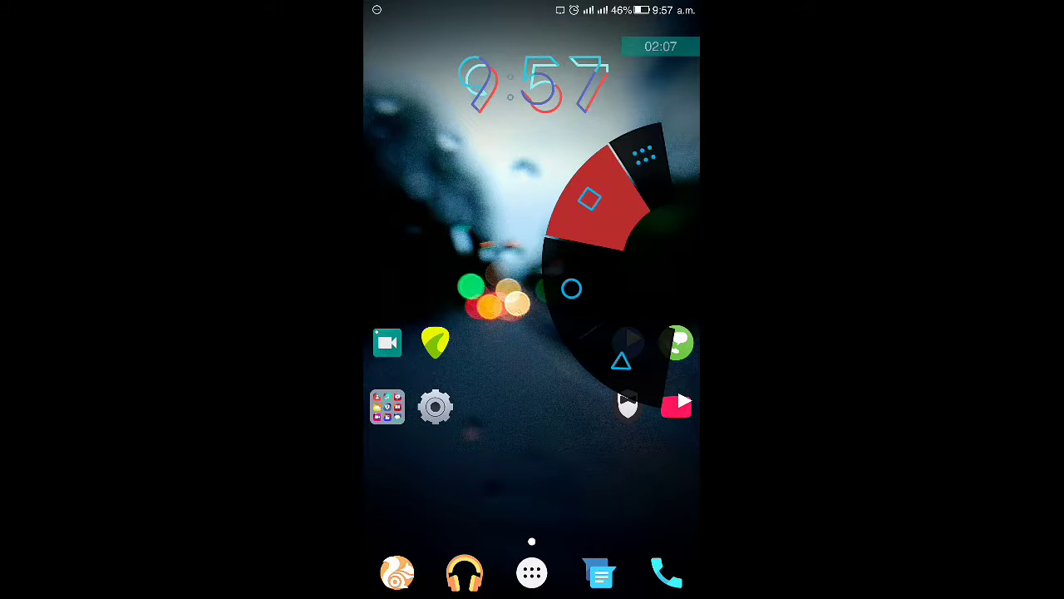
pyautogui.moveTo(694, 287); pyautogui.dragTo(587, 194)
# - Reopen Xposed from recents, then open YouTube's downloaded offline videos
pyautogui.click(629, 437)
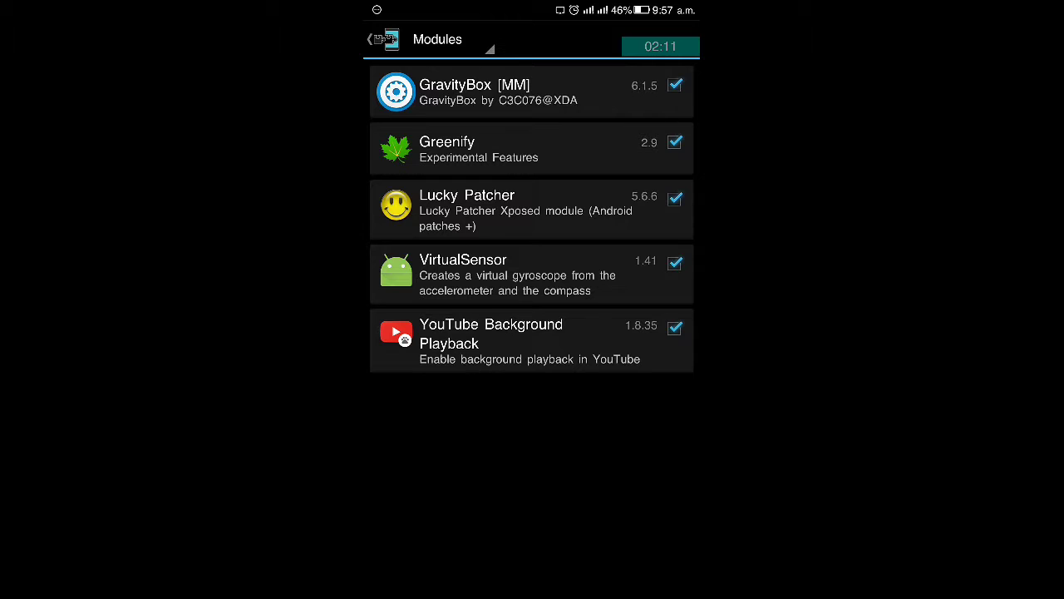
pyautogui.press('Home')
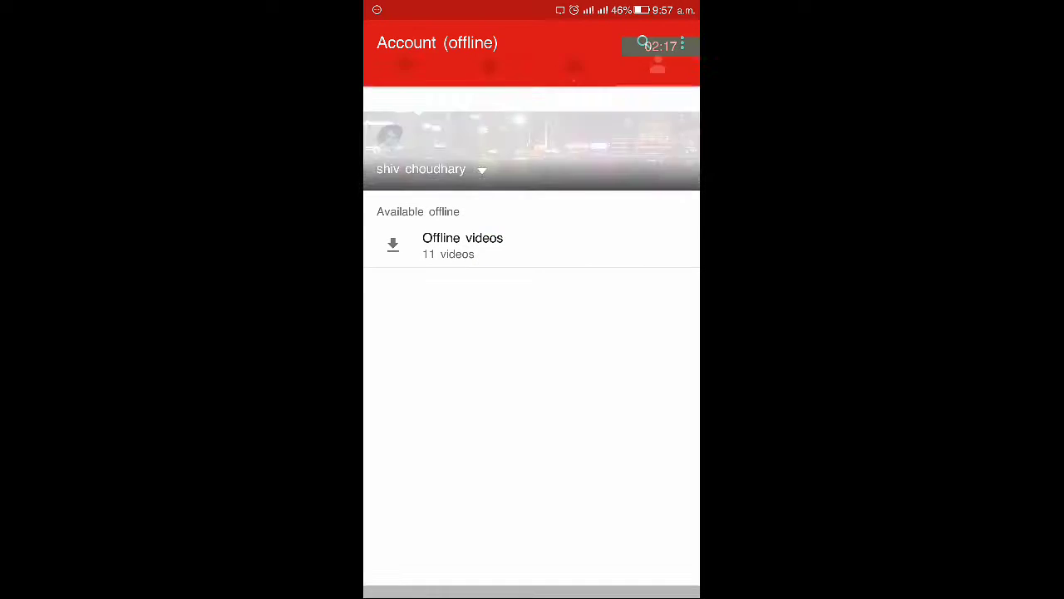
pyautogui.click(393, 245)
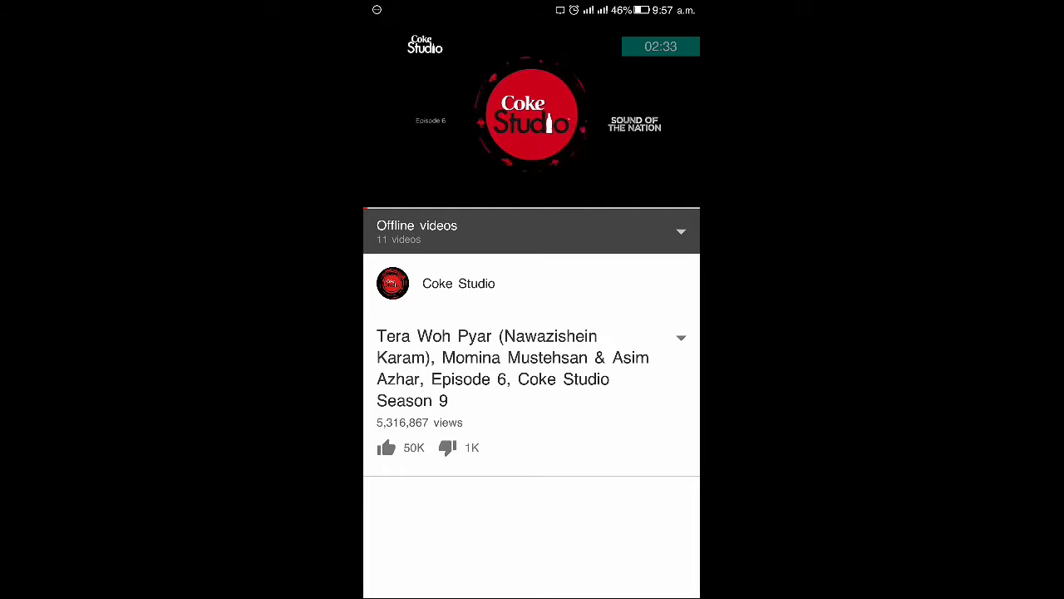
# - Play the Coke Studio video from about 1:06 and leave it playing at home
pyautogui.click(532, 114)
pyautogui.click(415, 208)
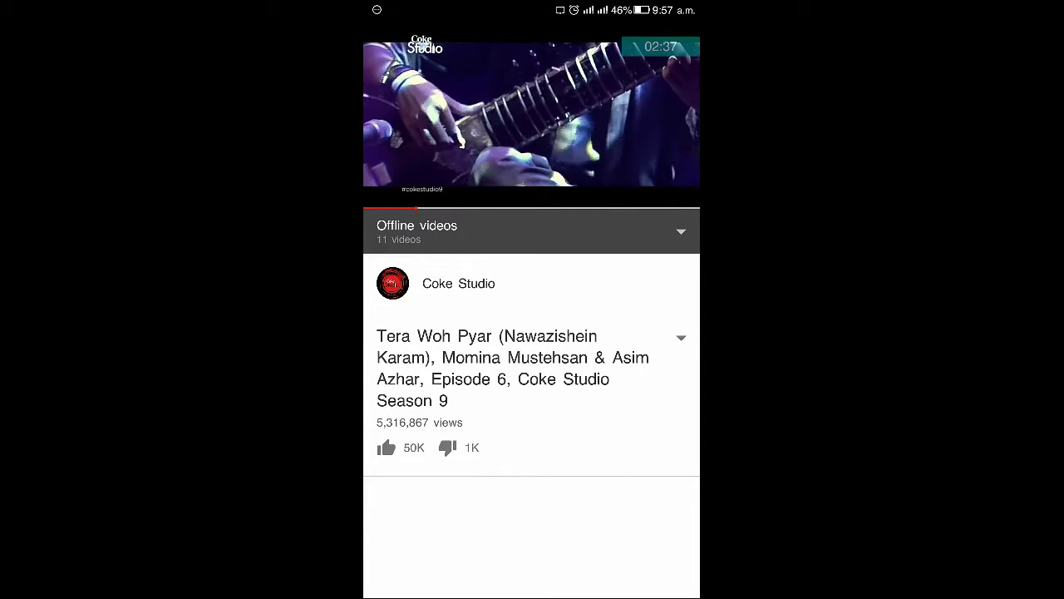
pyautogui.press('Home')
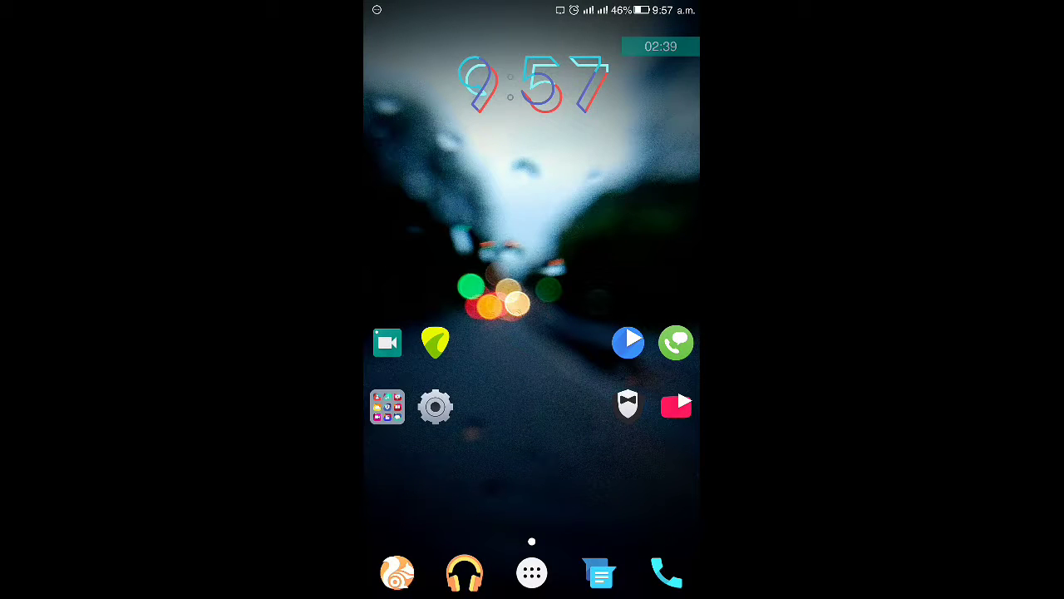
# - Pause the background 'Tera Woh Pyar' playback from the notification shade
pyautogui.moveTo(532, 4); pyautogui.dragTo(532, 333)
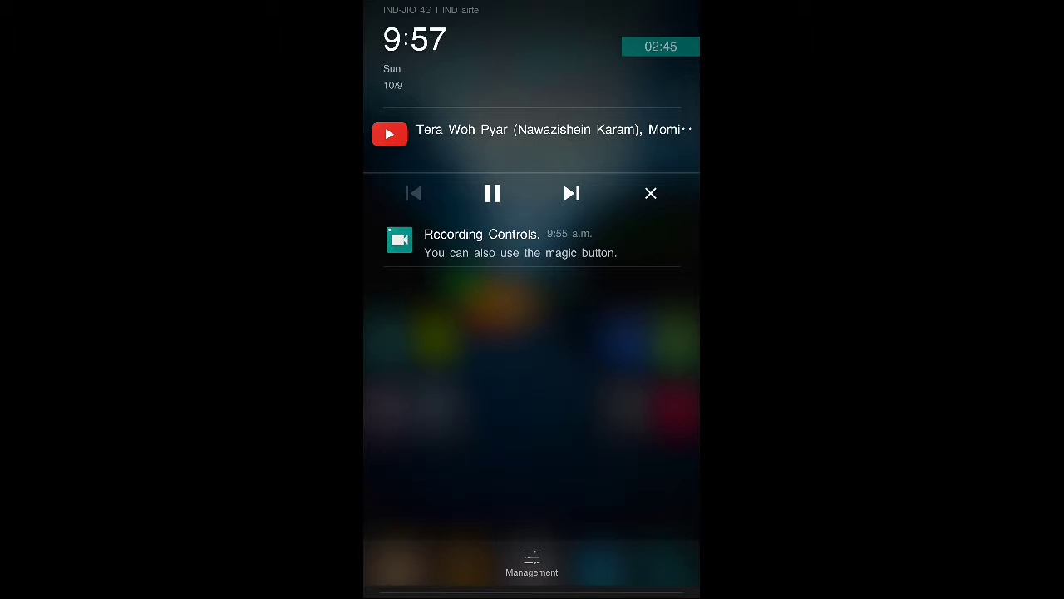
pyautogui.click(491, 193)
pyautogui.moveTo(532, 582); pyautogui.dragTo(532, 250)
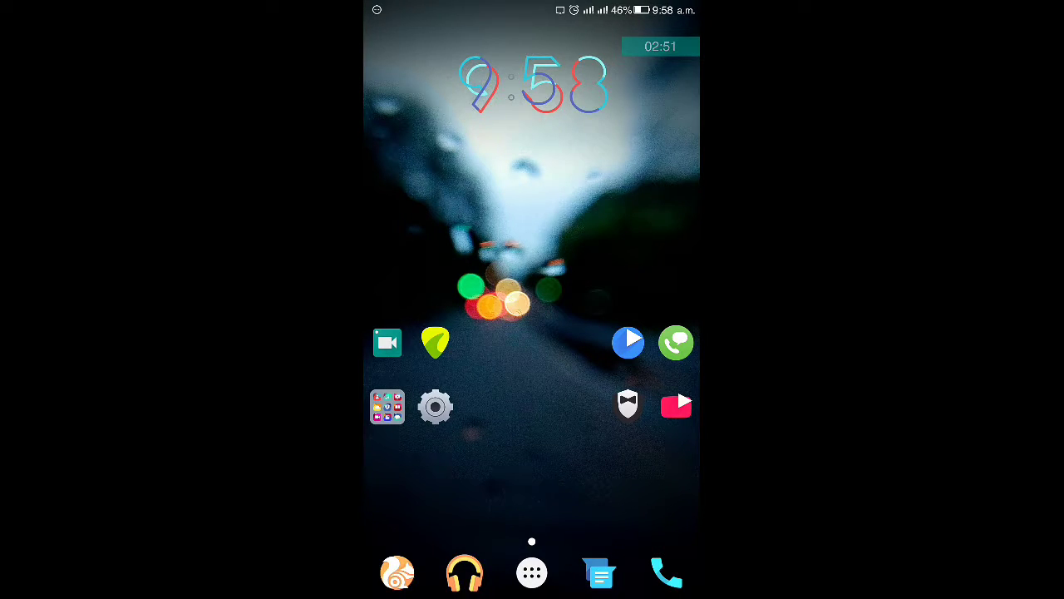
# - Dismiss one recent-app card and reopen Xposed Installer's Modules list
pyautogui.moveTo(533, 595); pyautogui.dragTo(532, 332)
pyautogui.moveTo(532, 438); pyautogui.dragTo(532, 208)
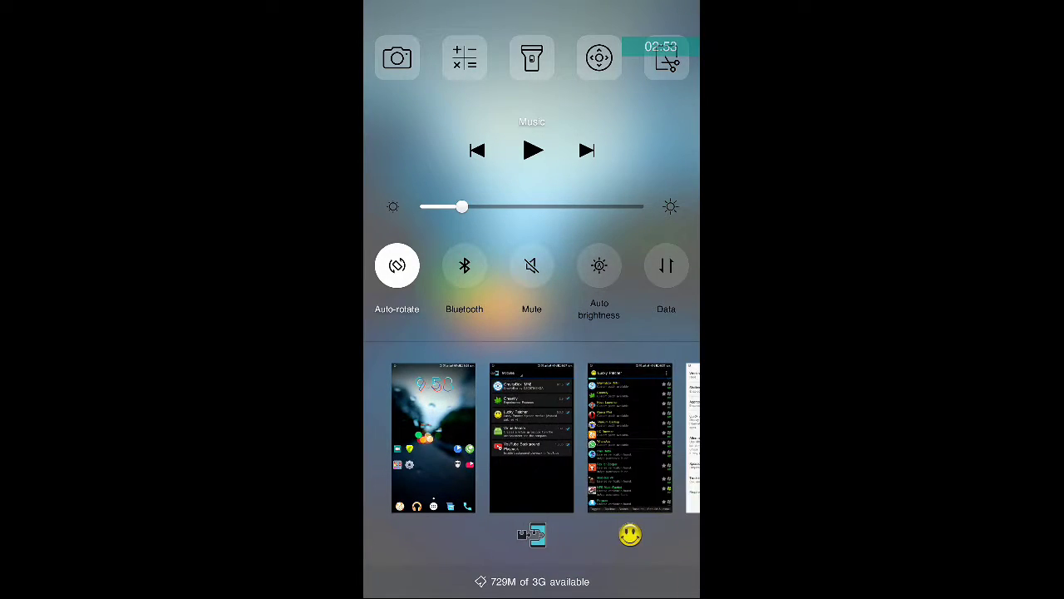
pyautogui.click(531, 438)
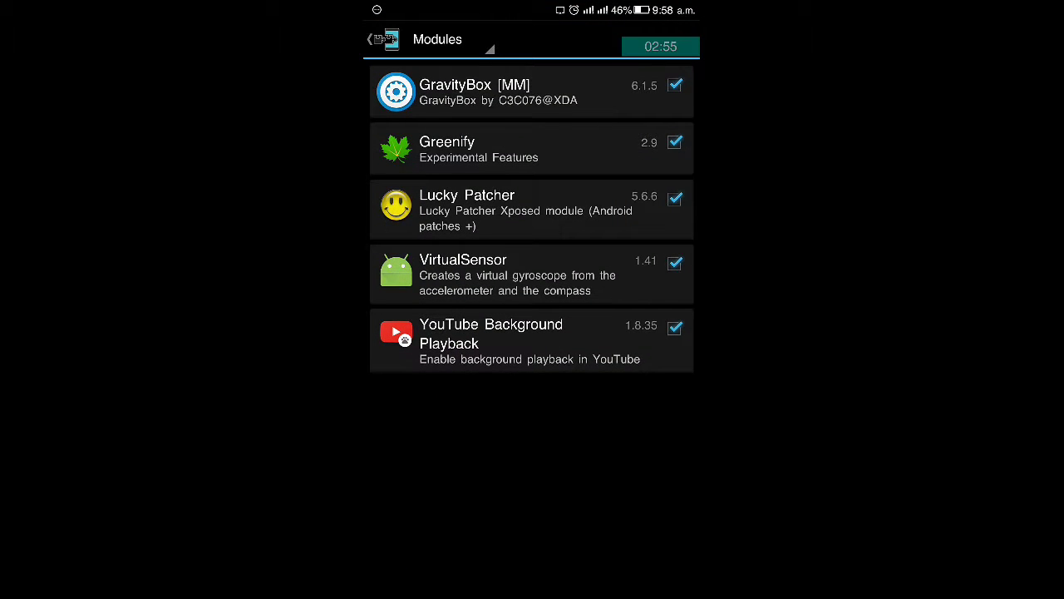
pyautogui.press('Home')
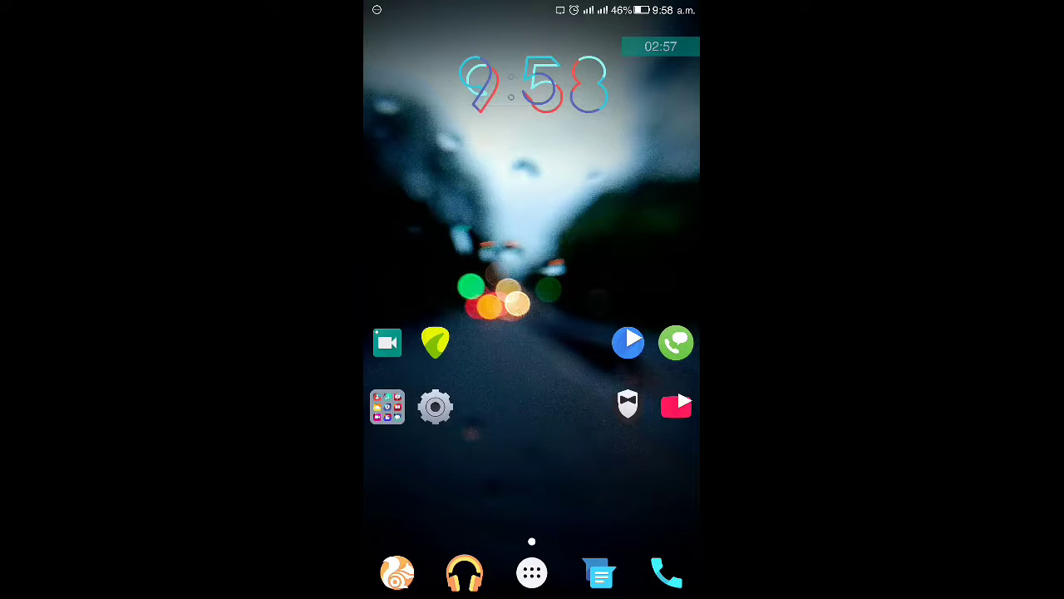
pyautogui.click(532, 571)
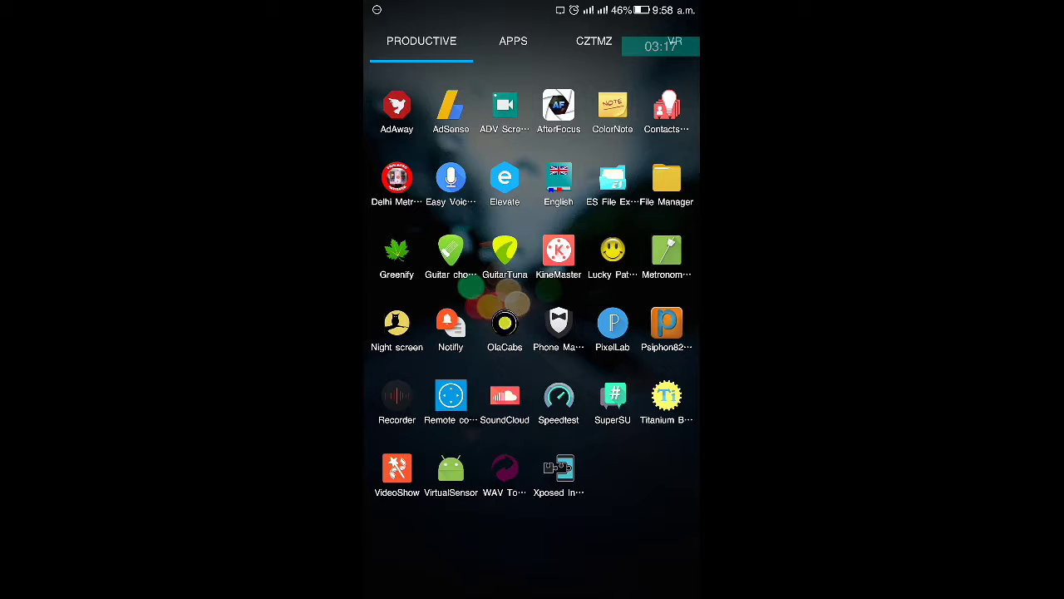
pyautogui.press('Escape')
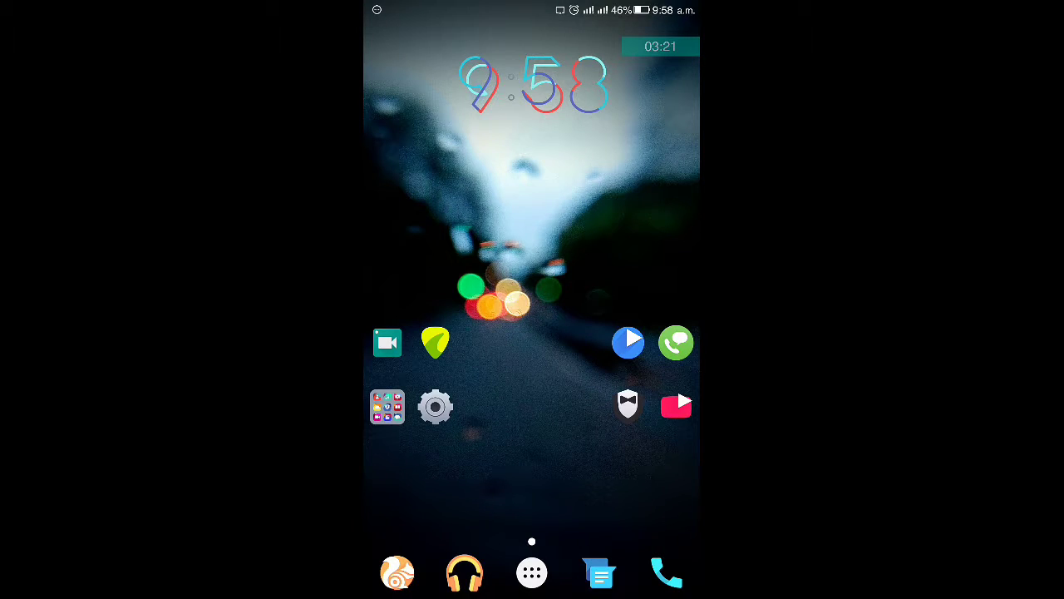